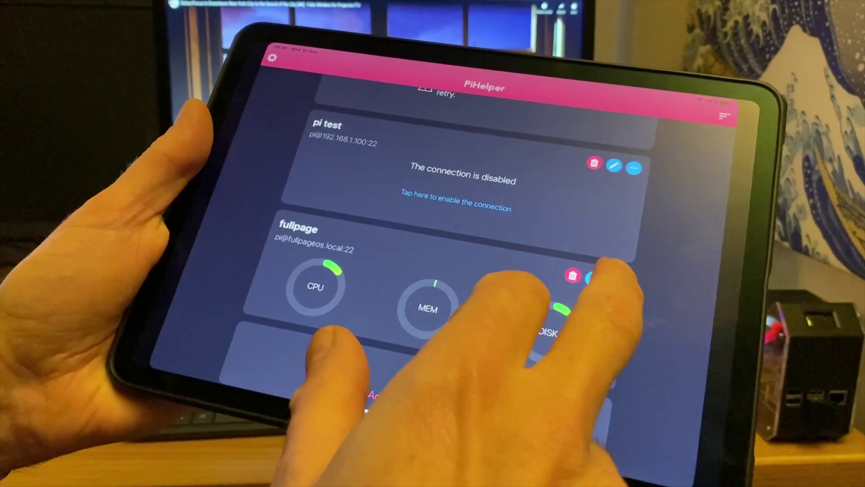
Step: Dismiss the fullpage Pi's Reboot/Halt menu and open its detail screen with CPU, memory and process stats
{"action": "left_click", "coordinate": [649, 287]}
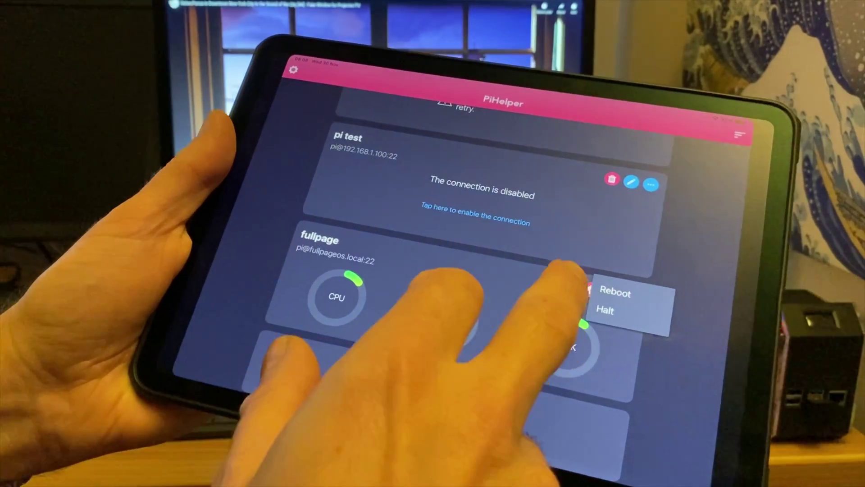
{"action": "left_click", "coordinate": [342, 387]}
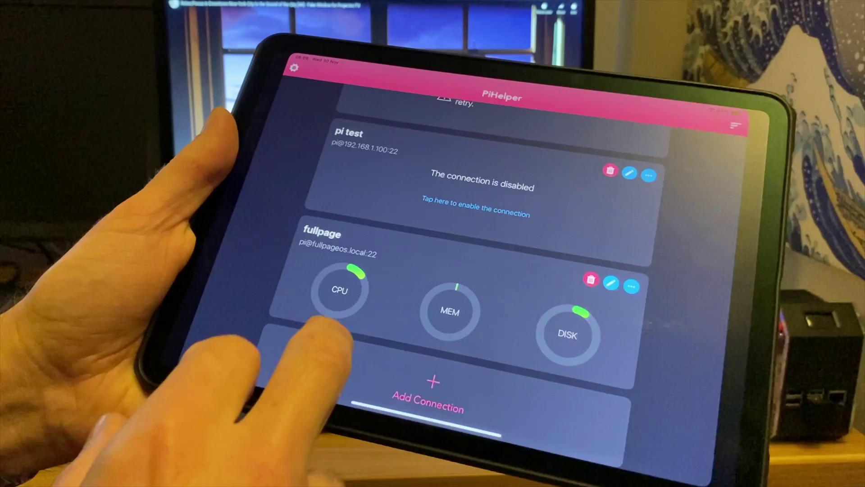
{"action": "left_click", "coordinate": [356, 329]}
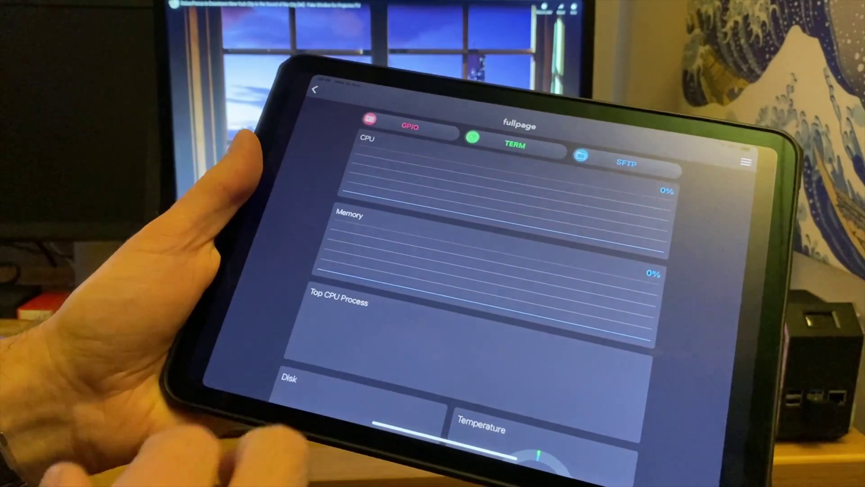
{"action": "scroll", "coordinate": [378, 351], "scroll_direction": "down", "scroll_amount": 3}
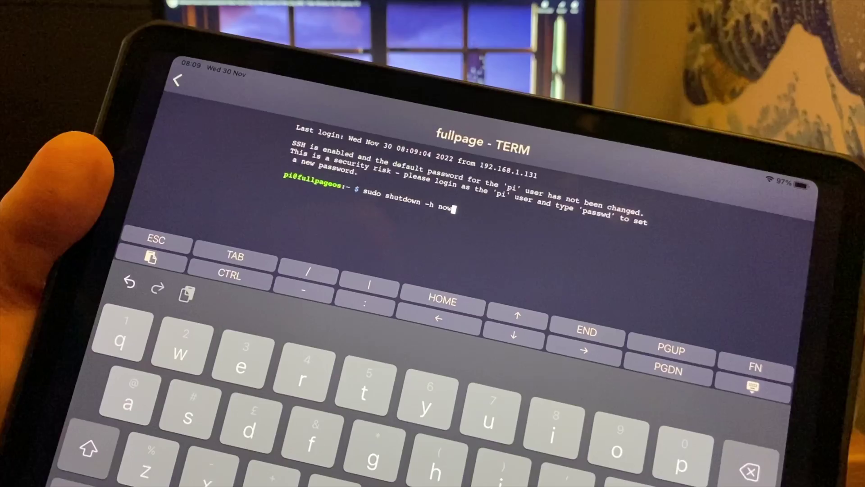
Step: Run sudo shutdown -h now on the fullpage Pi from the PiHelper terminal
{"action": "key", "text": "Return"}
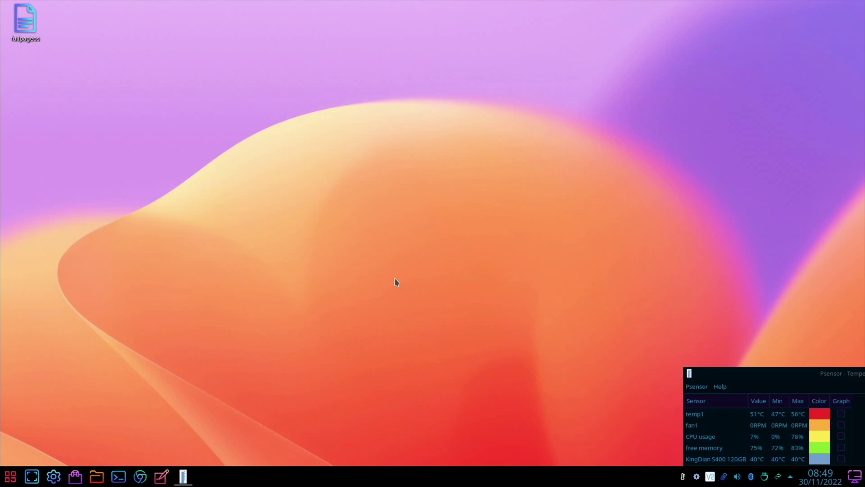
Step: Launch Raspberry Pi Imager from the application search
{"action": "key", "text": "super"}
{"action": "type", "text": "imager"}
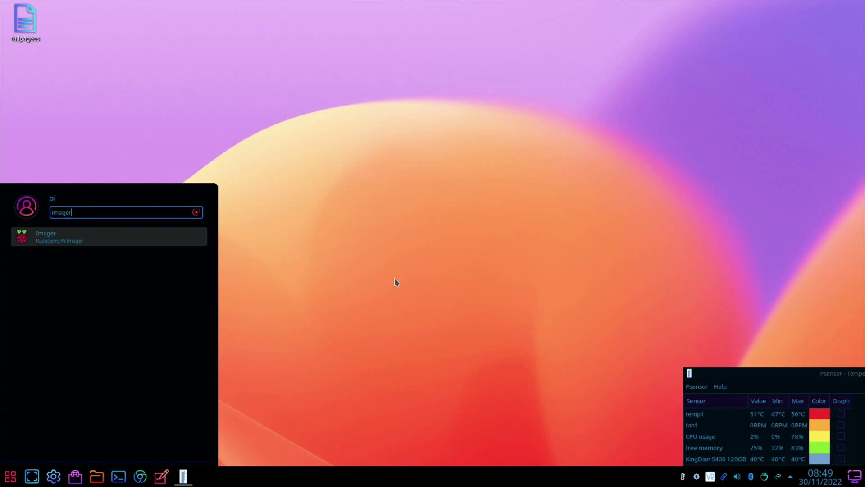
{"action": "left_click", "coordinate": [156, 244]}
Step: Pick FullpageOS (Nightly) under specific-purpose OS and the internal 32 GB SD card as storage
{"action": "left_click", "coordinate": [232, 151]}
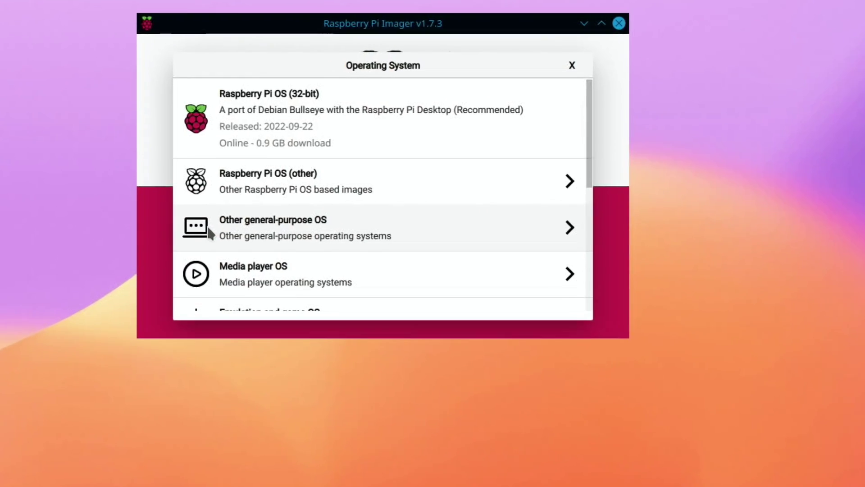
{"action": "scroll", "coordinate": [233, 153], "scroll_direction": "down", "scroll_amount": 3}
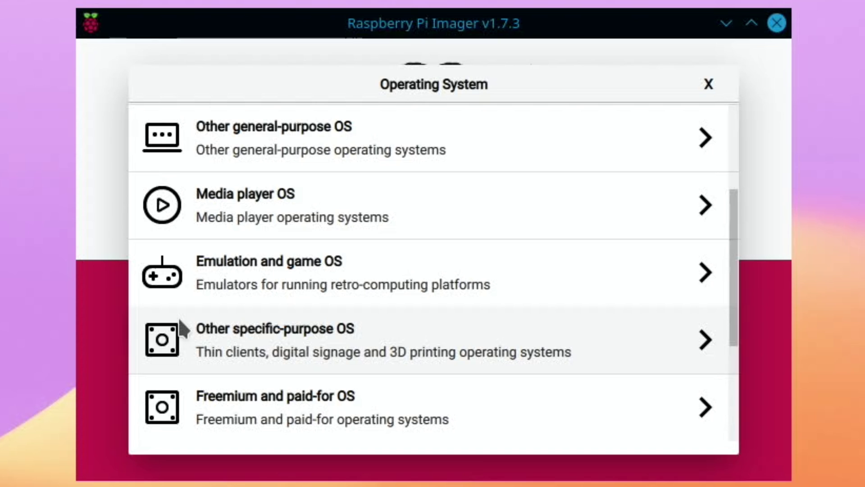
{"action": "left_click", "coordinate": [314, 343]}
{"action": "scroll", "coordinate": [312, 344], "scroll_direction": "down", "scroll_amount": 1}
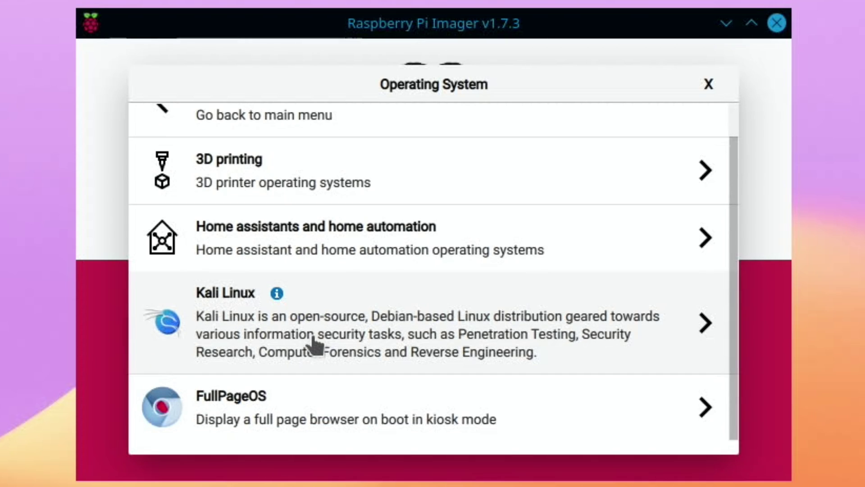
{"action": "left_click", "coordinate": [243, 408]}
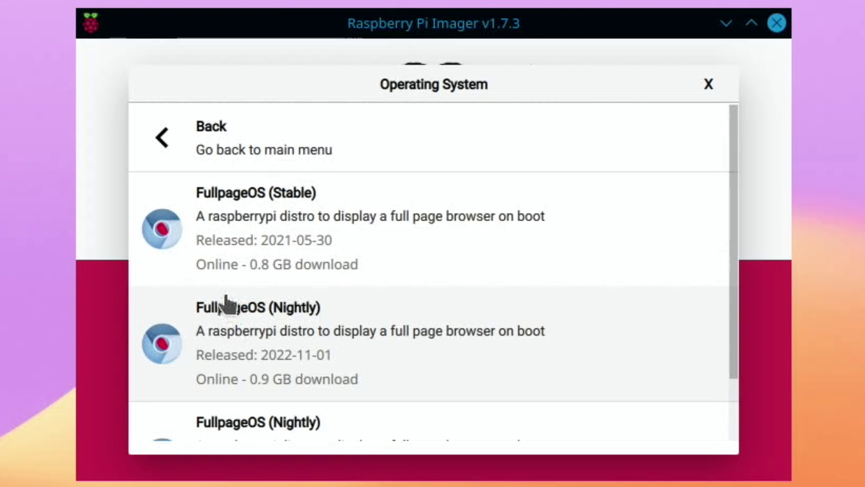
{"action": "left_click", "coordinate": [282, 318]}
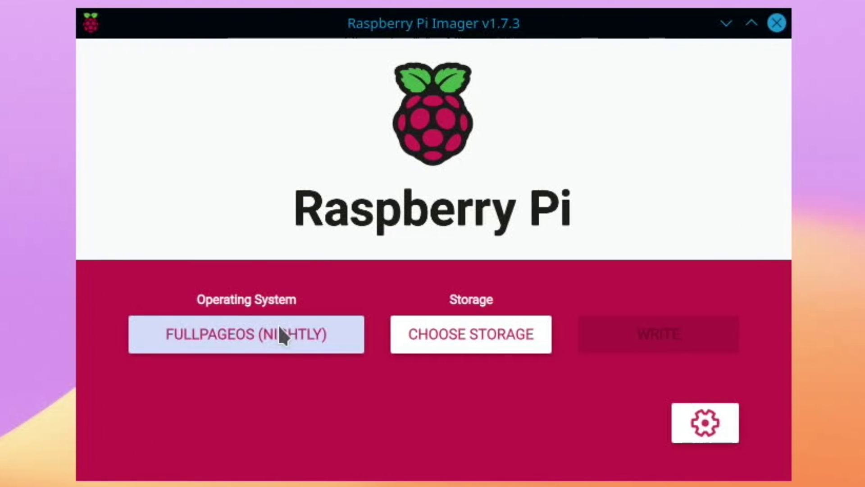
{"action": "left_click", "coordinate": [433, 329]}
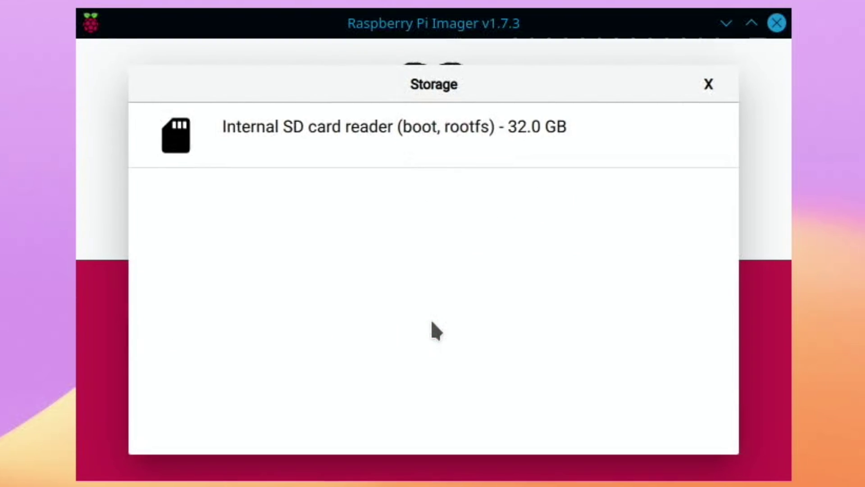
{"action": "left_click", "coordinate": [351, 145]}
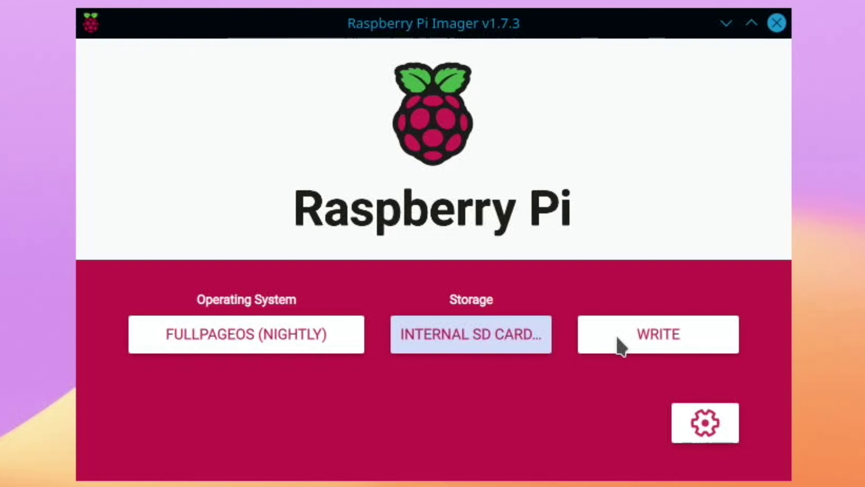
Step: Close Imager and open the SD card's boot partition in PCManFM-Qt at /media/pi/boot
{"action": "left_click", "coordinate": [776, 23]}
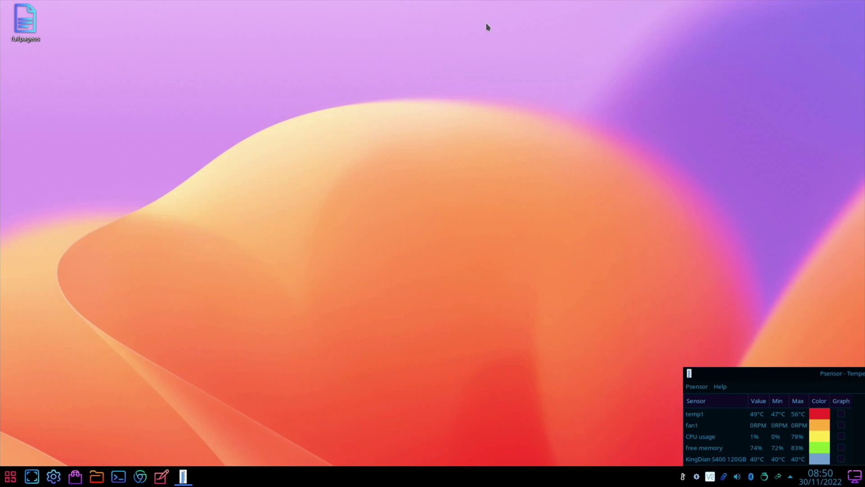
{"action": "left_click", "coordinate": [764, 476]}
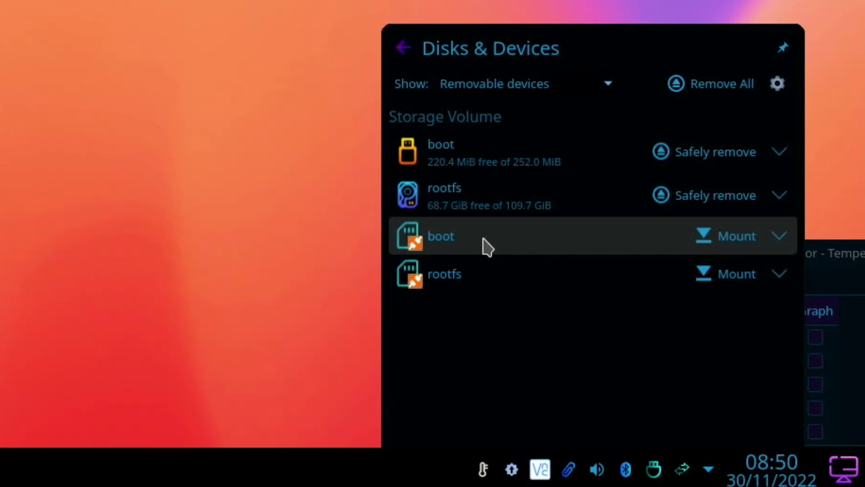
{"action": "left_click", "coordinate": [485, 245]}
{"action": "left_click", "coordinate": [507, 278]}
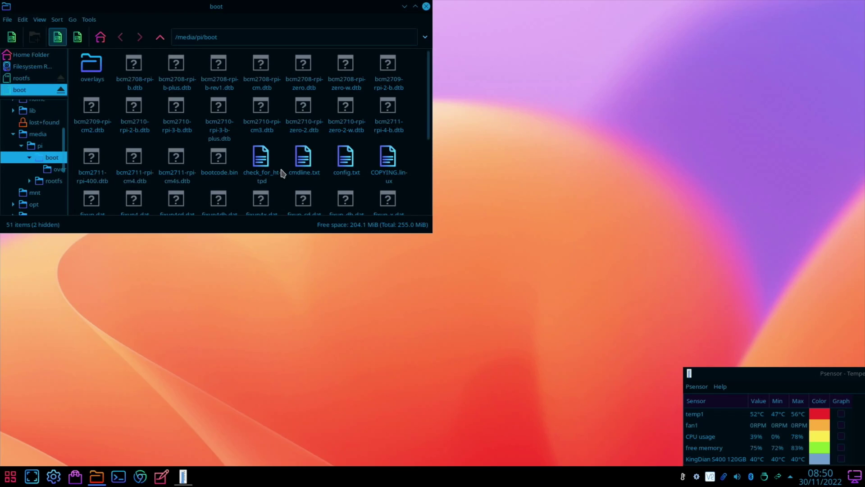
{"action": "scroll", "coordinate": [282, 174], "scroll_direction": "down", "scroll_amount": 3}
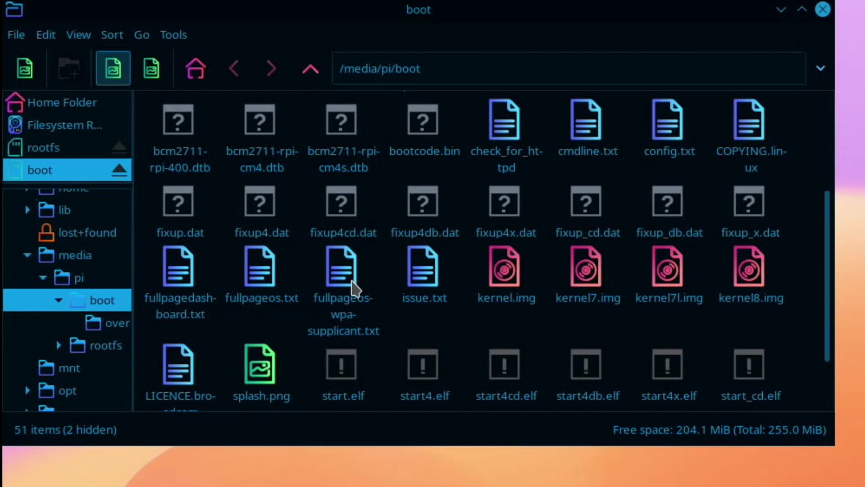
Step: Read through fullpageos-wpa-supplicant.txt's WPA/WPA2 network template in KWrite and close it unchanged
{"action": "left_click", "coordinate": [352, 288]}
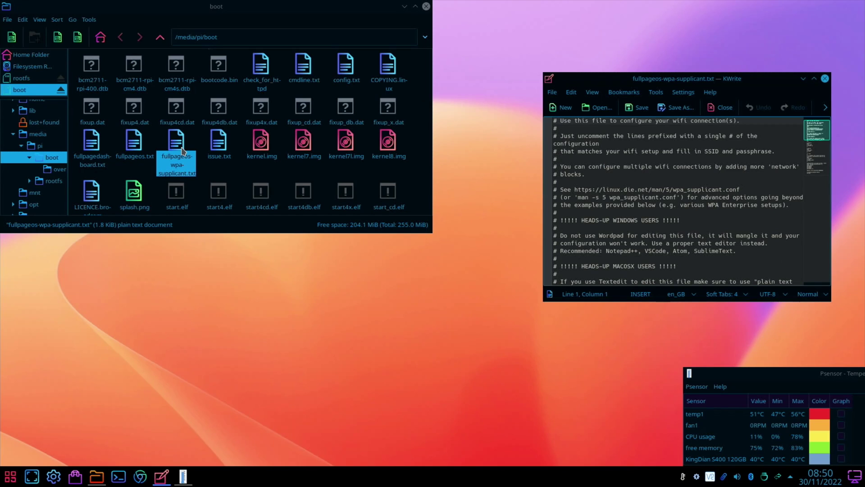
{"action": "scroll", "coordinate": [676, 195], "scroll_direction": "down", "scroll_amount": 4}
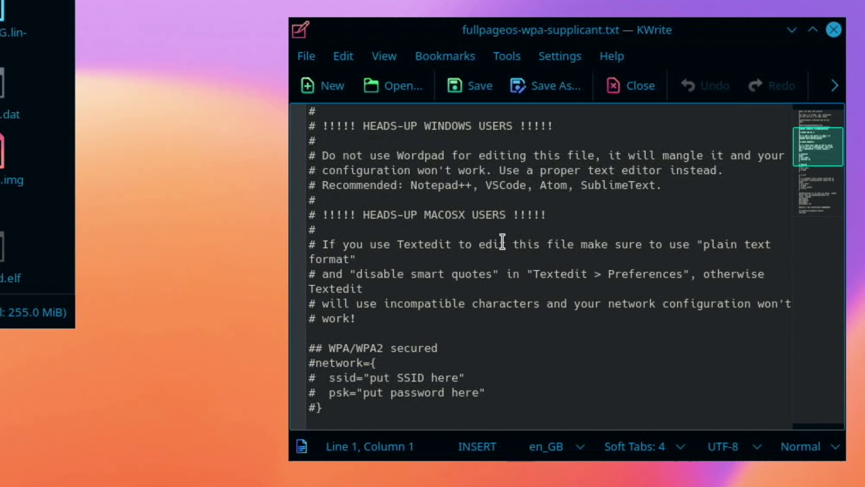
{"action": "scroll", "coordinate": [450, 340], "scroll_direction": "down", "scroll_amount": 4}
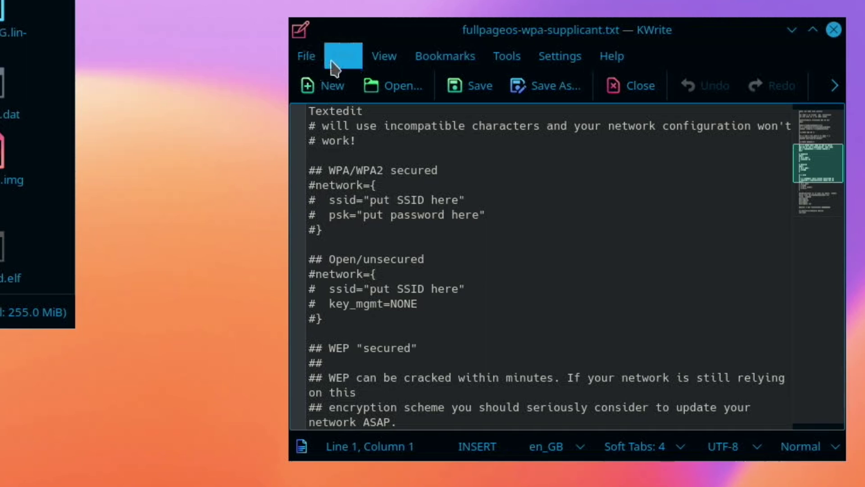
{"action": "left_click", "coordinate": [834, 30]}
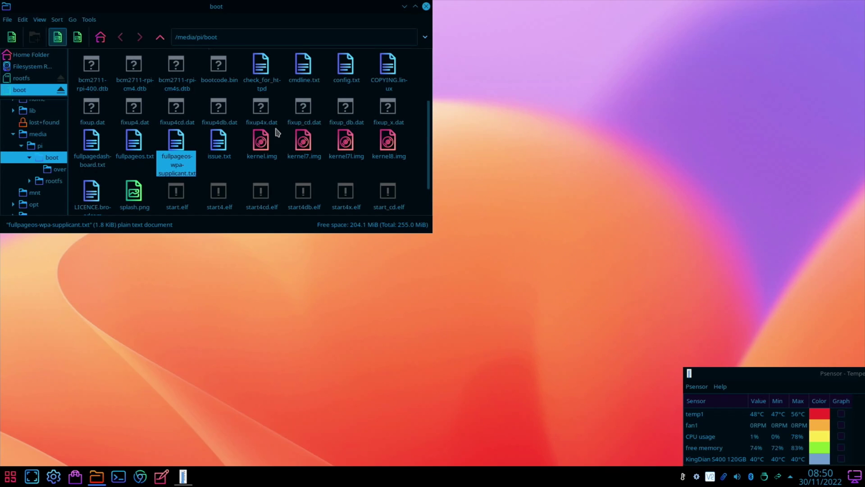
Step: Open fullpageos.txt in KWrite and select the commented EarthCam Herald Square URL
{"action": "left_click", "coordinate": [132, 147]}
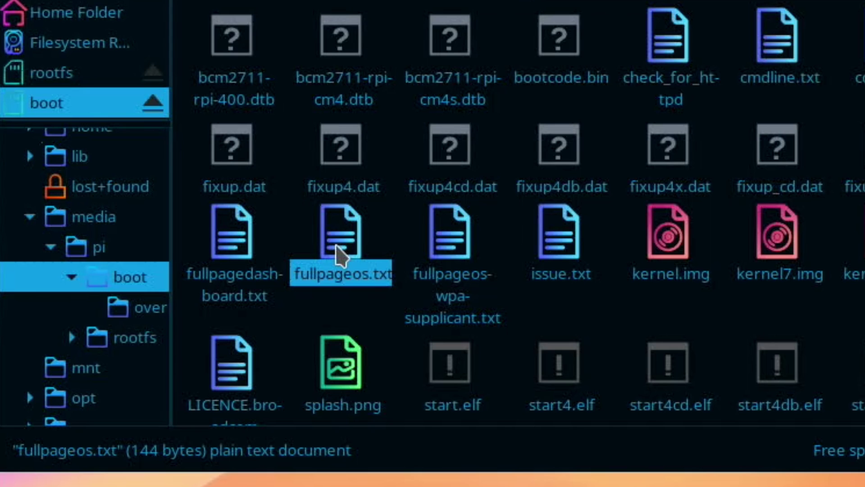
{"action": "key", "text": "Return"}
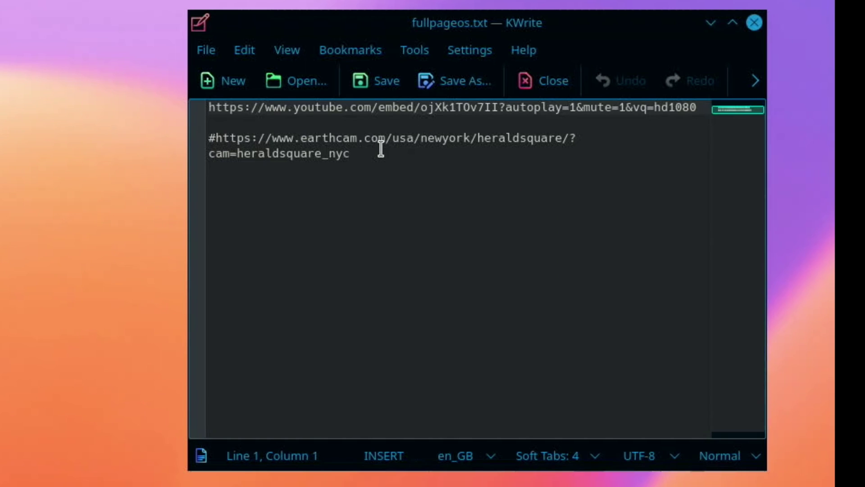
{"action": "left_click_drag", "start_coordinate": [227, 141], "coordinate": [351, 154]}
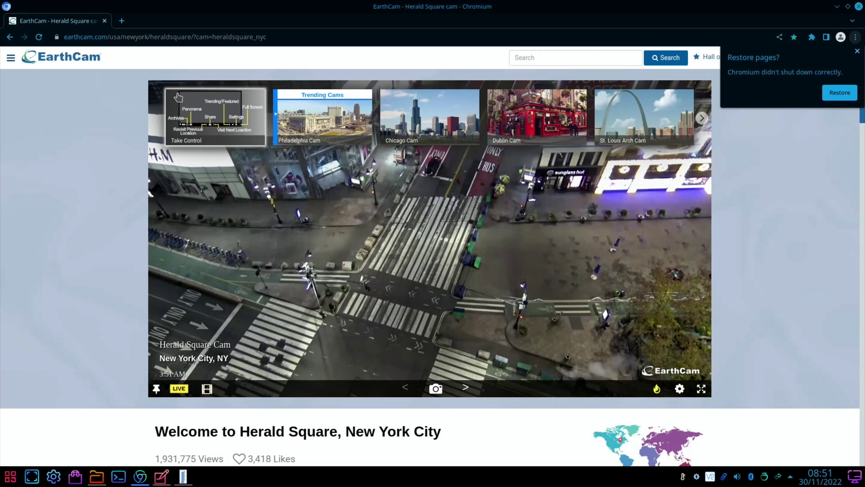
Step: Play the Herald Square live cam full screen, exit full screen, and return to fullpageos.txt
{"action": "left_click", "coordinate": [178, 97]}
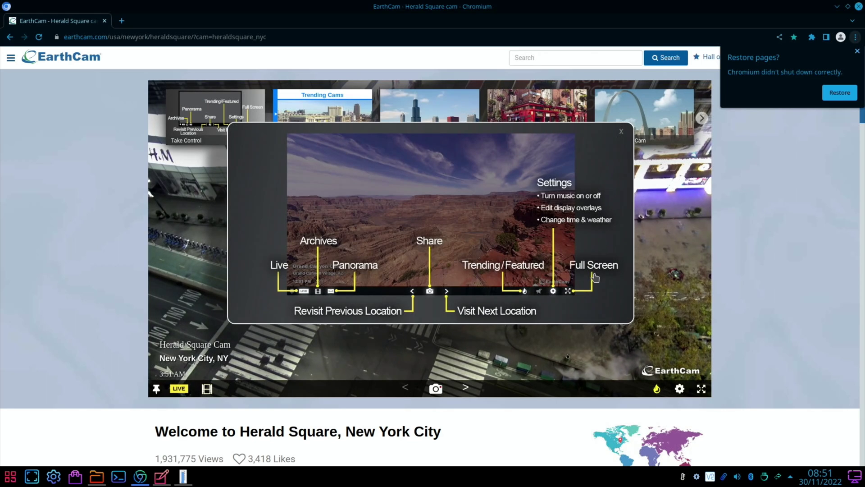
{"action": "left_click", "coordinate": [701, 388]}
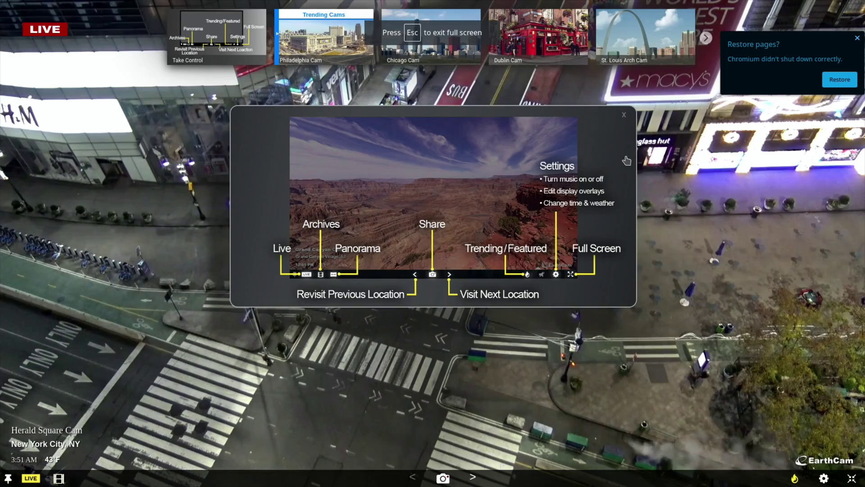
{"action": "left_click", "coordinate": [624, 115]}
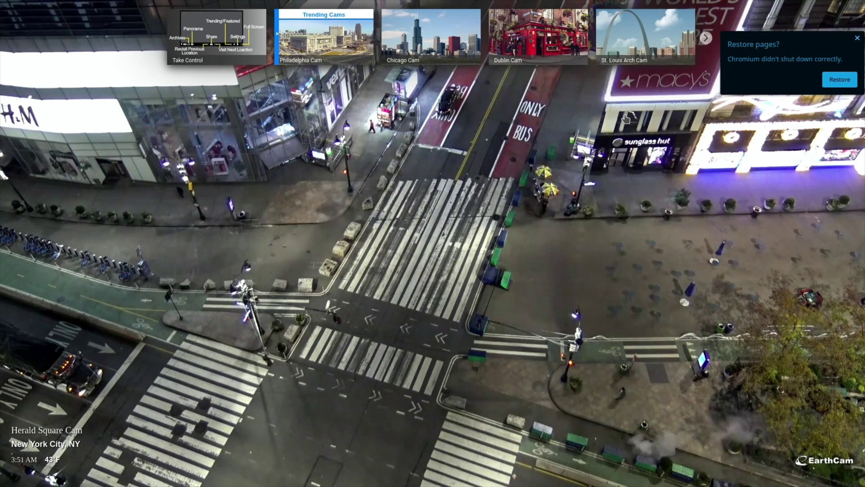
{"action": "mouse_move", "coordinate": [826, 179]}
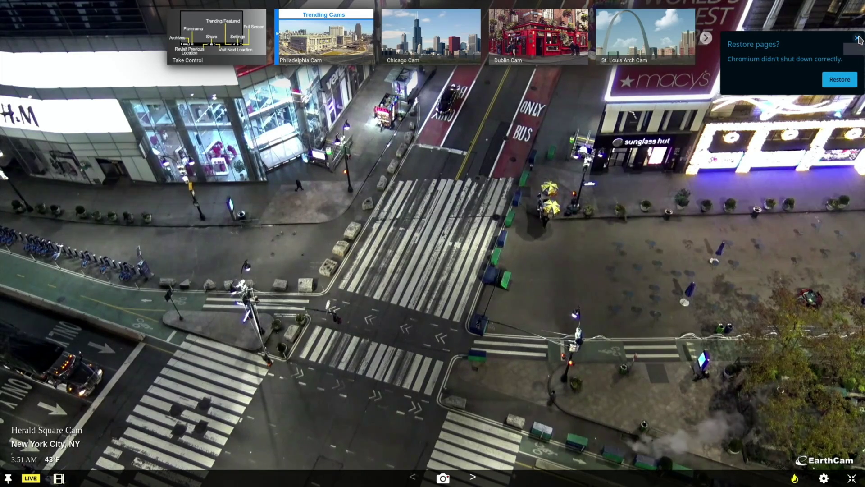
{"action": "key", "text": "Escape"}
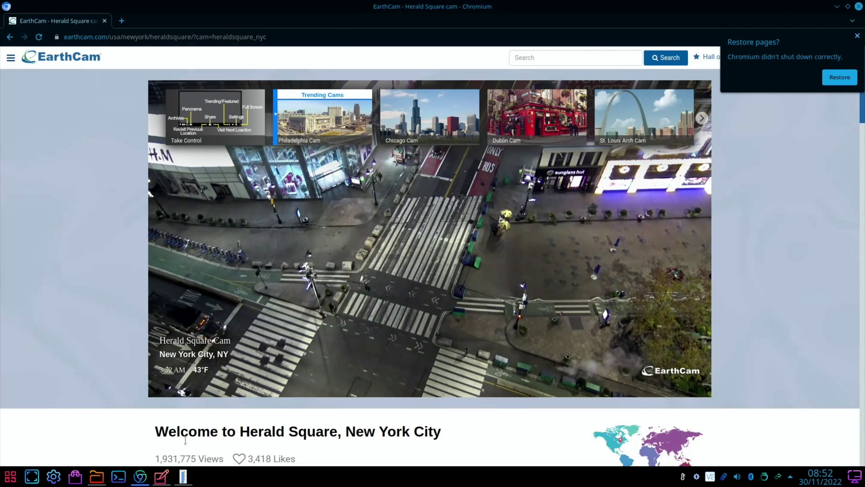
{"action": "left_click", "coordinate": [162, 476]}
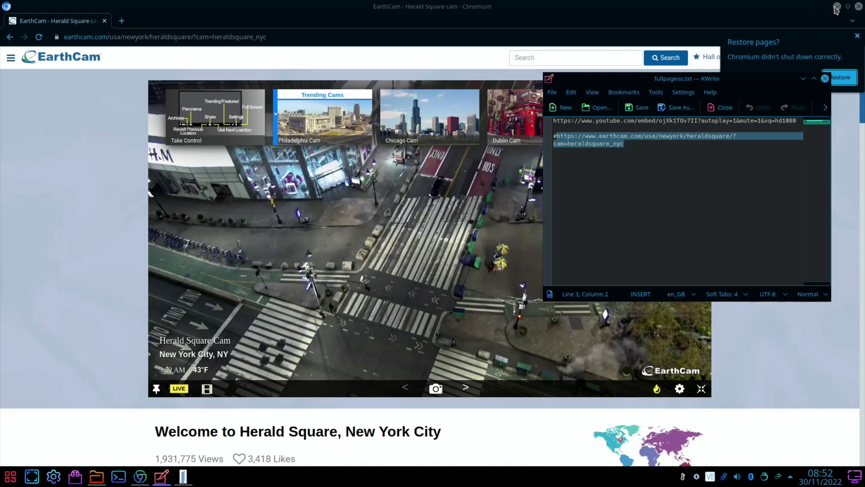
Step: Minimize Chromium and the boot folder, copy the beach greece YouTube link, then return to Chromium
{"action": "left_click", "coordinate": [836, 10]}
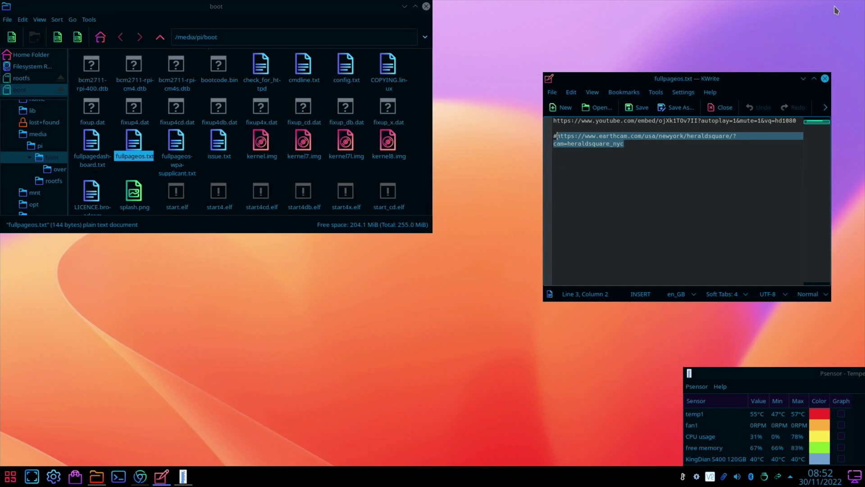
{"action": "left_click", "coordinate": [403, 7]}
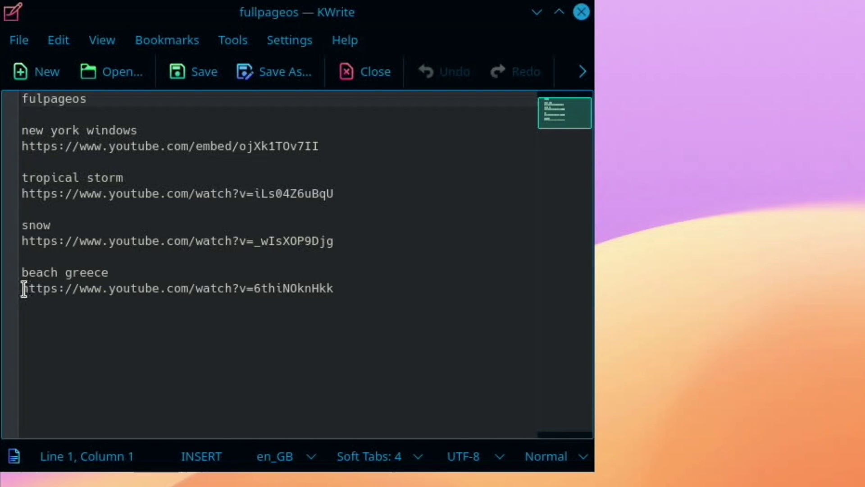
{"action": "left_click_drag", "start_coordinate": [21, 289], "coordinate": [336, 288]}
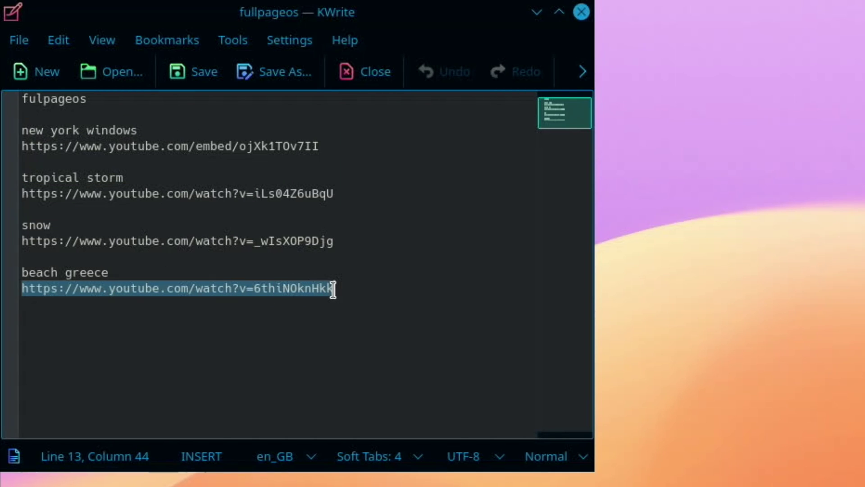
{"action": "right_click", "coordinate": [317, 291]}
{"action": "left_click", "coordinate": [356, 328]}
{"action": "key", "text": "alt+Tab"}
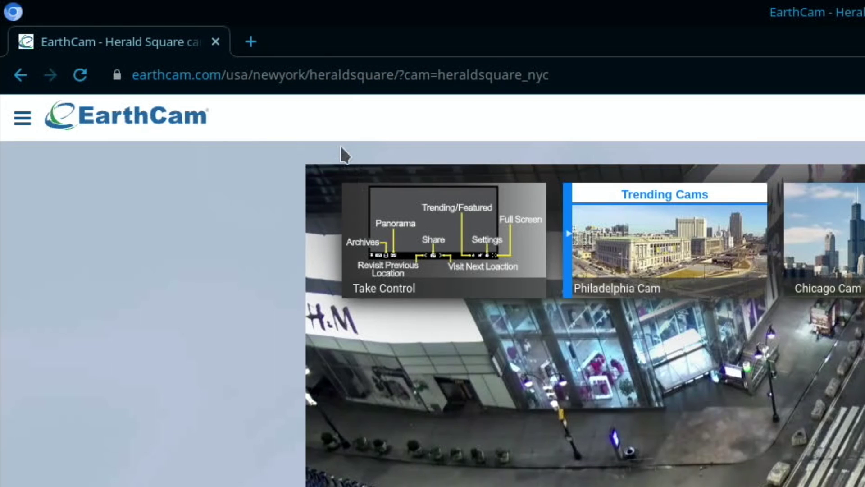
Step: Load the beach greece YouTube link, then insert _popup after watch to reach its embed page
{"action": "left_click", "coordinate": [341, 75]}
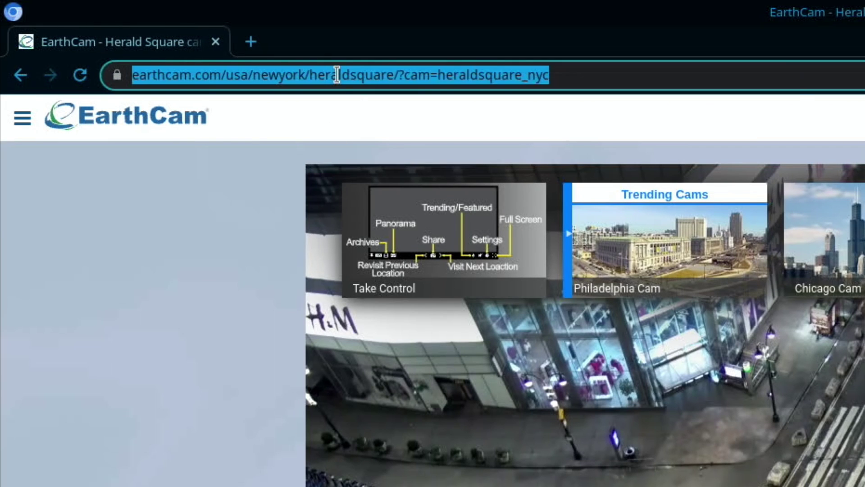
{"action": "right_click", "coordinate": [337, 76]}
{"action": "left_click", "coordinate": [412, 197]}
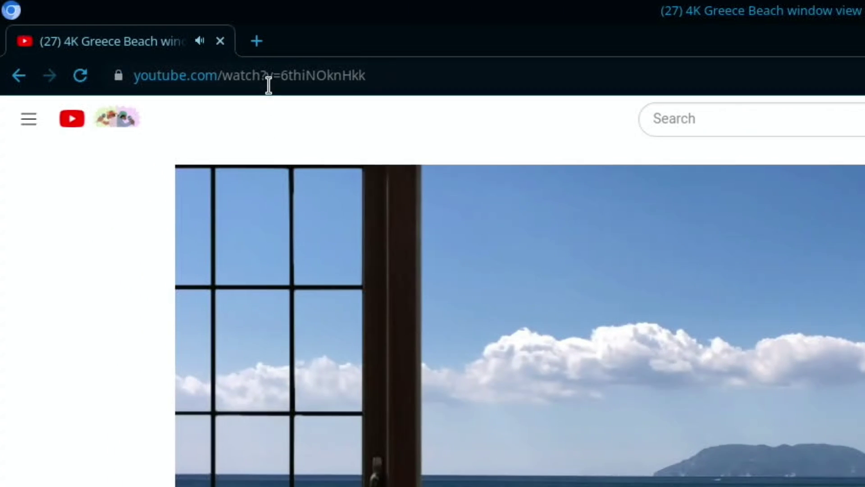
{"action": "left_click", "coordinate": [269, 81]}
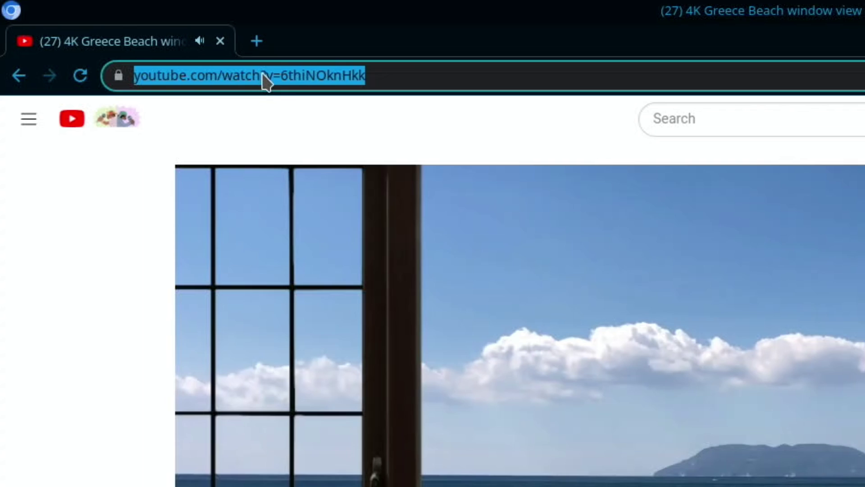
{"action": "left_click", "coordinate": [265, 81]}
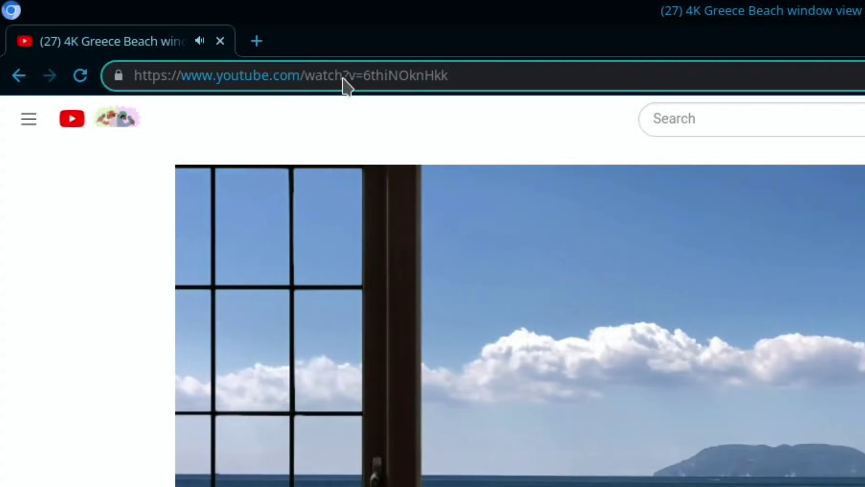
{"action": "type", "text": "_popu"}
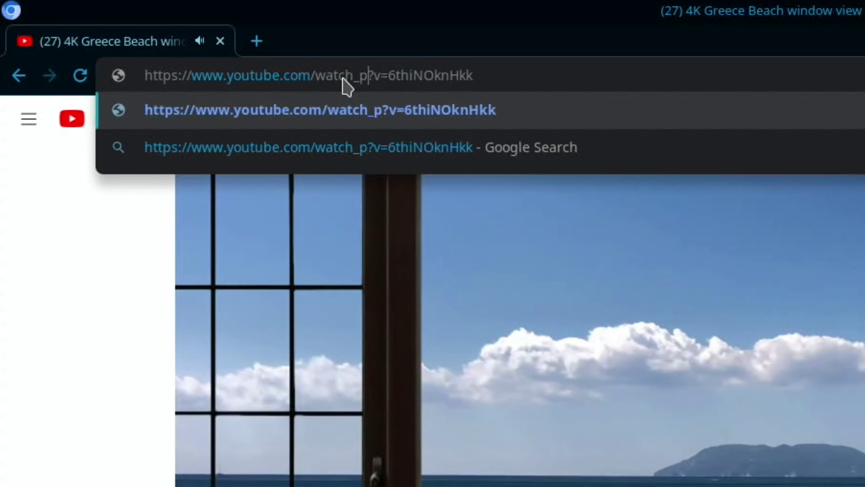
{"action": "type", "text": "p"}
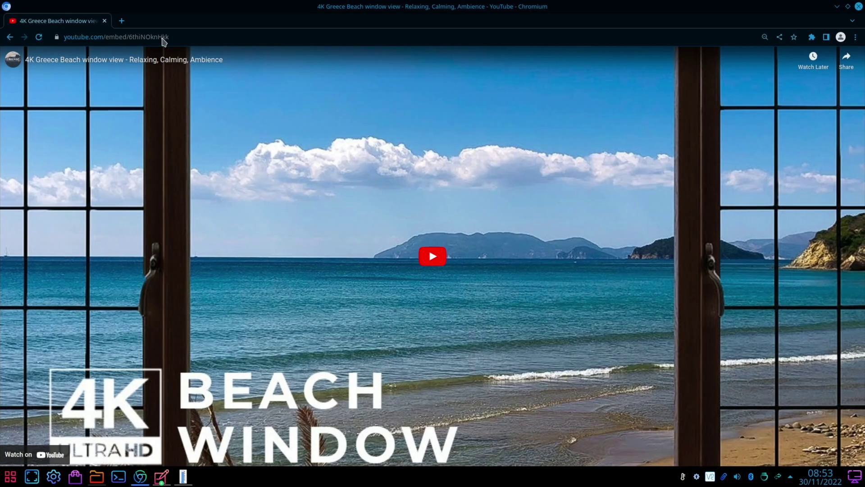
Step: Copy the Greece beach video's youtube.com/embed address and minimize Chromium
{"action": "left_click_drag", "start_coordinate": [170, 39], "coordinate": [61, 35]}
{"action": "right_click", "coordinate": [75, 39]}
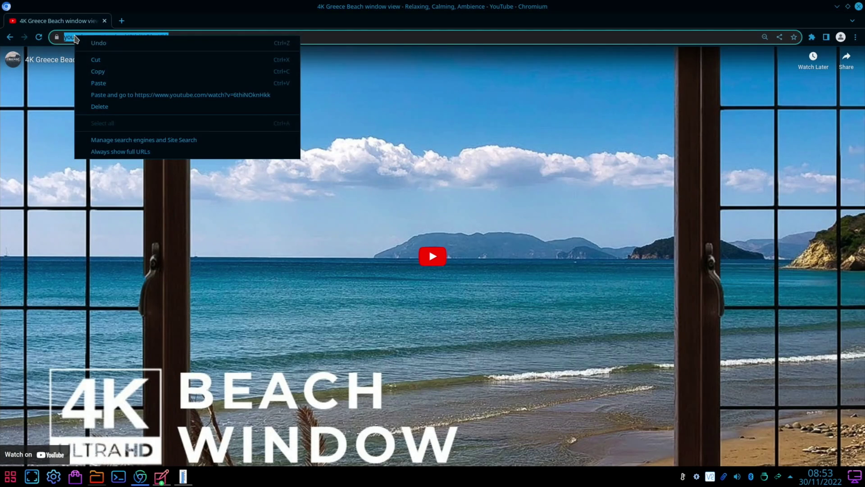
{"action": "left_click", "coordinate": [98, 71]}
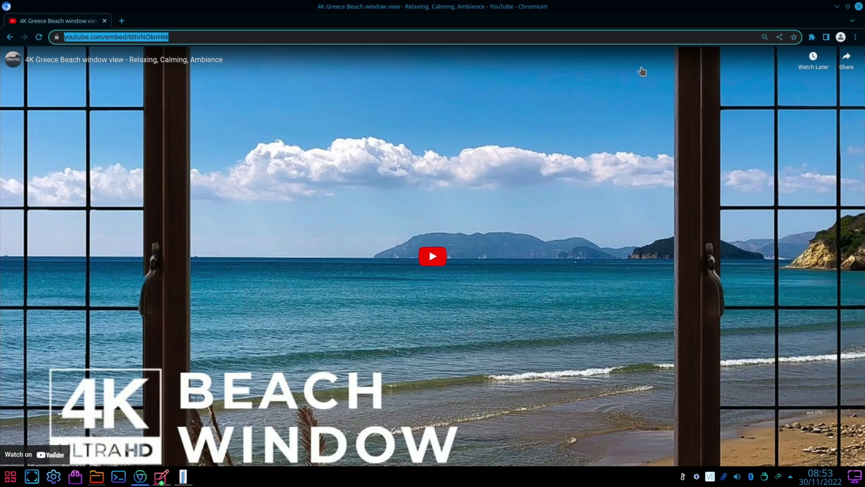
{"action": "left_click", "coordinate": [836, 6]}
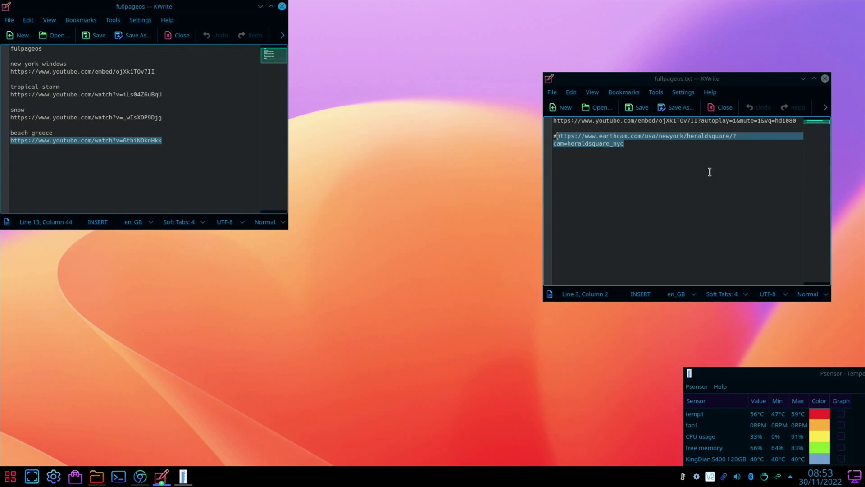
{"action": "left_click_drag", "start_coordinate": [684, 158], "coordinate": [535, 137]}
{"action": "key", "text": "BackSpace"}
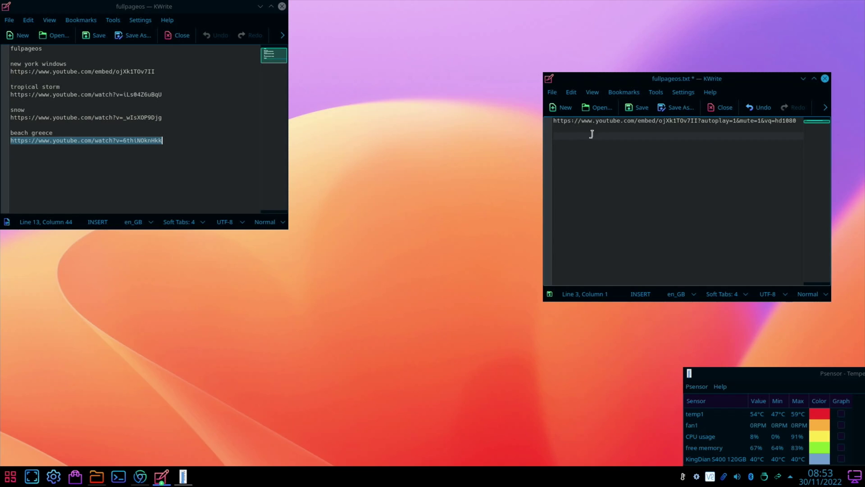
{"action": "right_click", "coordinate": [569, 135]}
{"action": "left_click", "coordinate": [581, 165]}
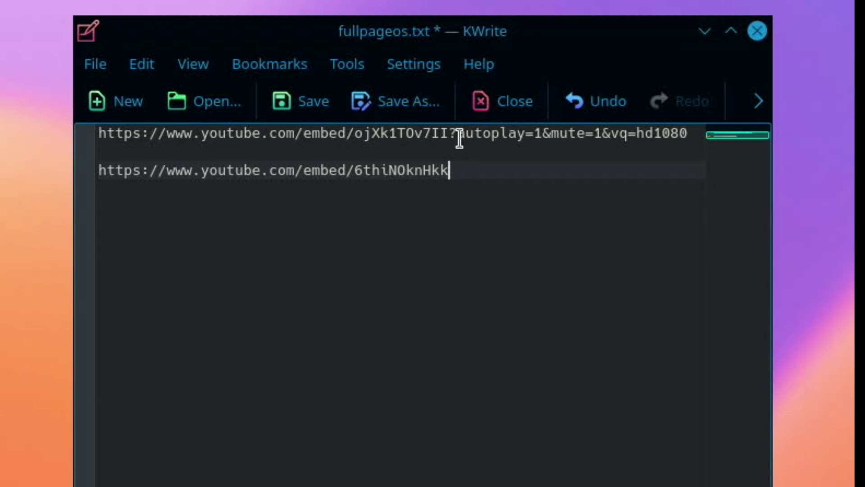
Step: Append autoplay=1&mute=1&vq=hd1080 to the beach embed URL on line 2
{"action": "left_click_drag", "start_coordinate": [451, 134], "coordinate": [689, 129]}
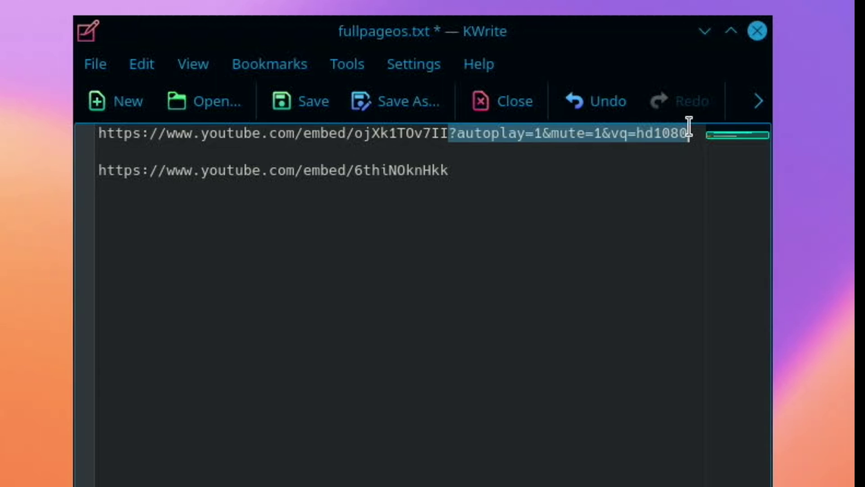
{"action": "right_click", "coordinate": [653, 143]}
{"action": "left_click", "coordinate": [642, 188]}
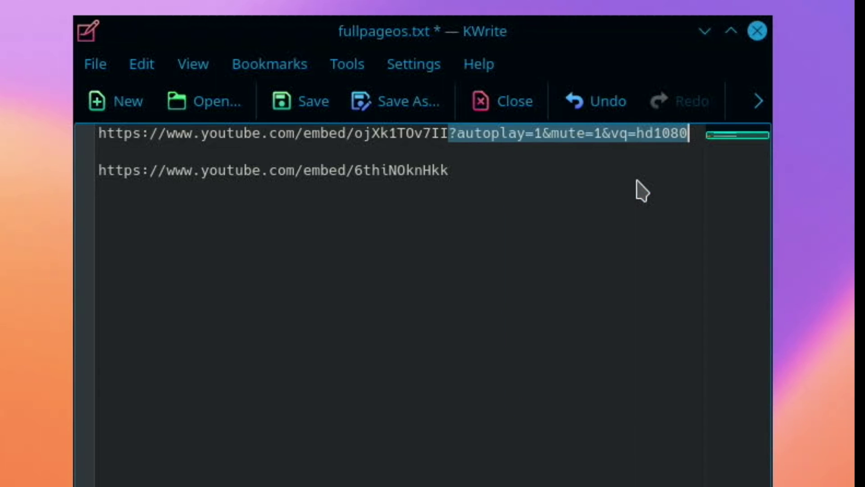
{"action": "left_click", "coordinate": [473, 170]}
{"action": "right_click", "coordinate": [473, 173]}
{"action": "left_click", "coordinate": [518, 243]}
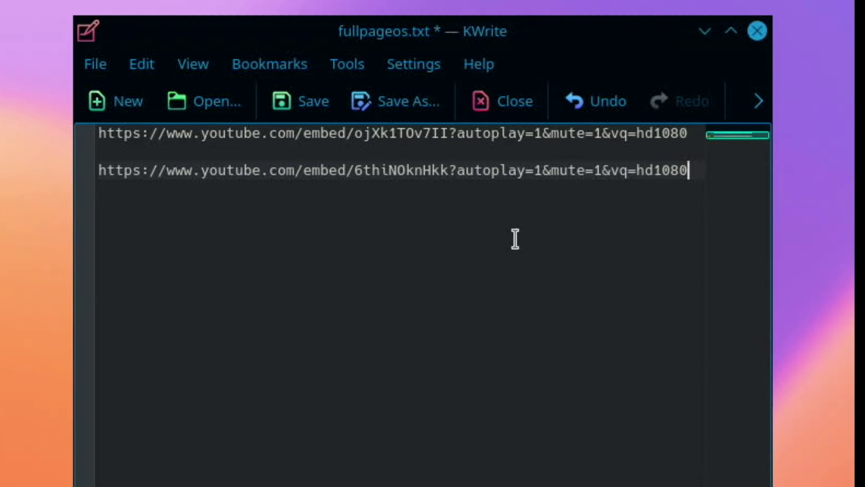
Step: Cut the old embed URL from line 1, remove the blank line, and save fullpageos.txt
{"action": "left_click_drag", "start_coordinate": [693, 132], "coordinate": [89, 133]}
{"action": "right_click", "coordinate": [129, 135]}
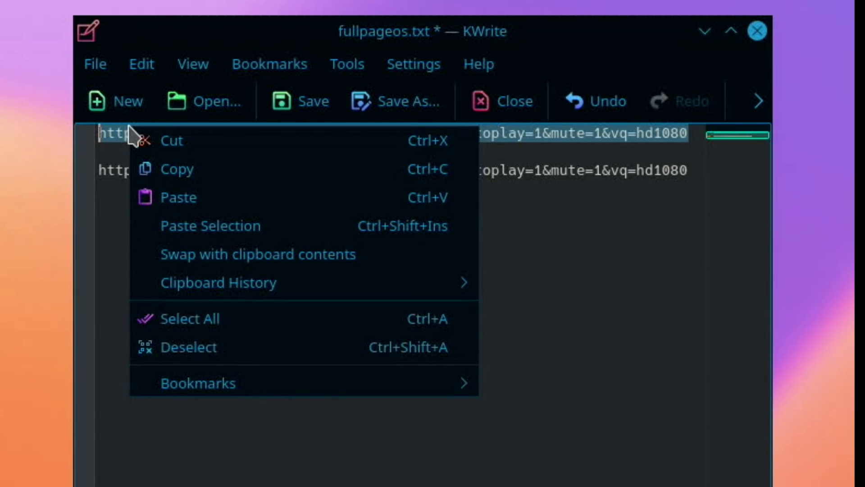
{"action": "left_click", "coordinate": [156, 143]}
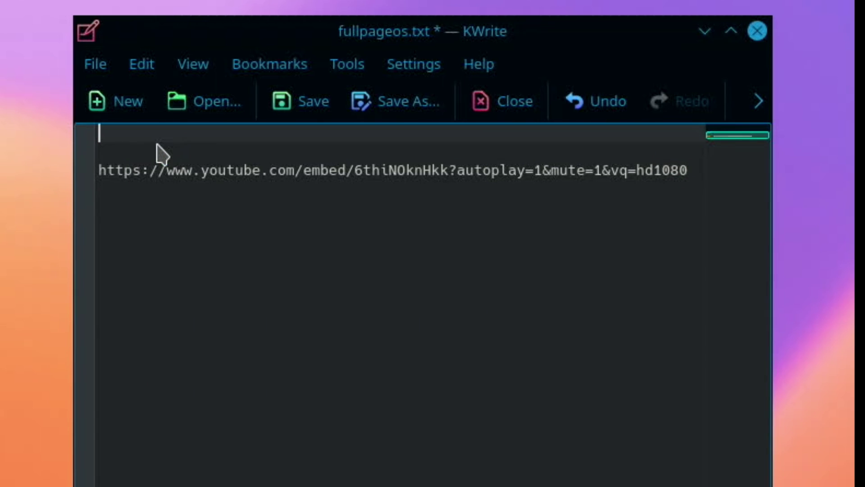
{"action": "left_click", "coordinate": [100, 170]}
{"action": "key", "text": "BackSpace"}
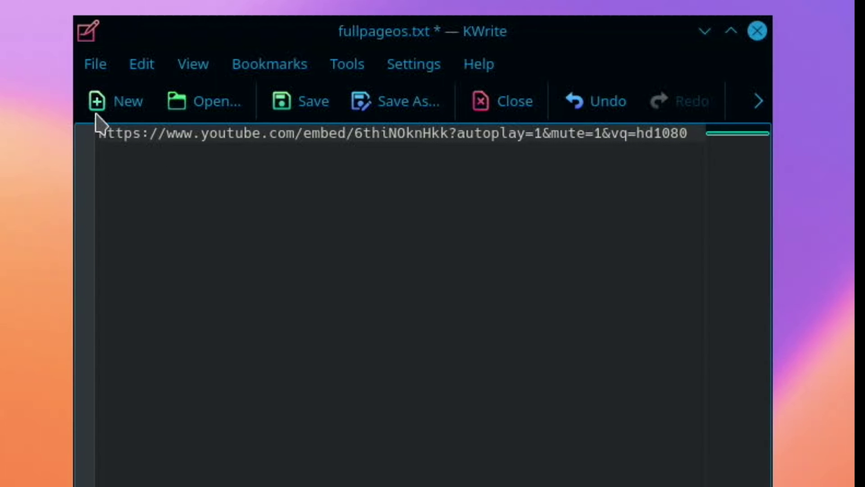
{"action": "left_click", "coordinate": [92, 68]}
{"action": "left_click", "coordinate": [115, 196]}
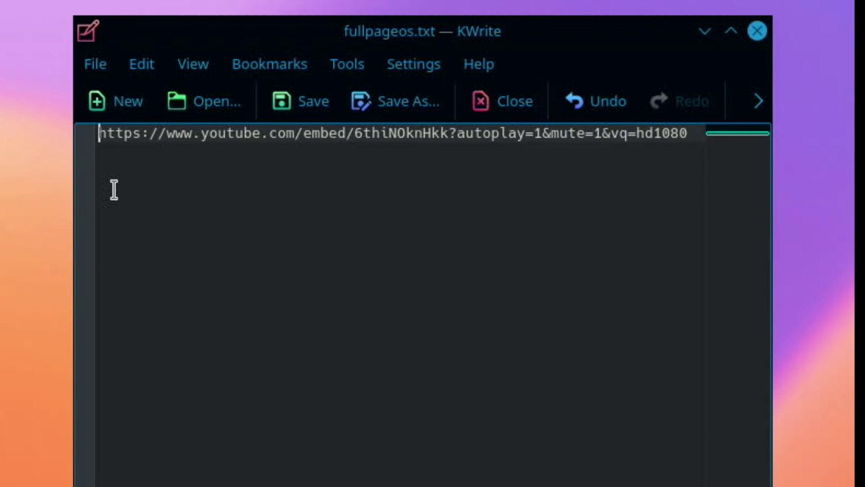
{"action": "left_click", "coordinate": [756, 30]}
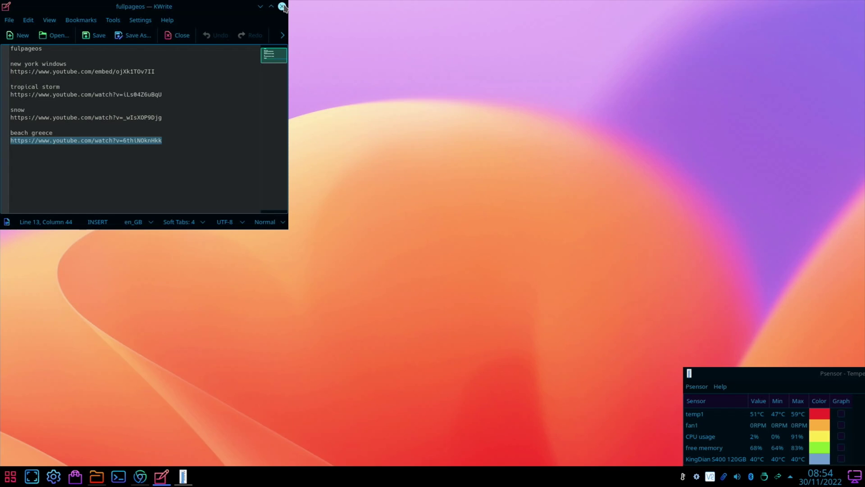
Step: Paste the old embed URL at the end of the notes and save the notes file
{"action": "left_click", "coordinate": [169, 141]}
{"action": "key", "text": "Return"}
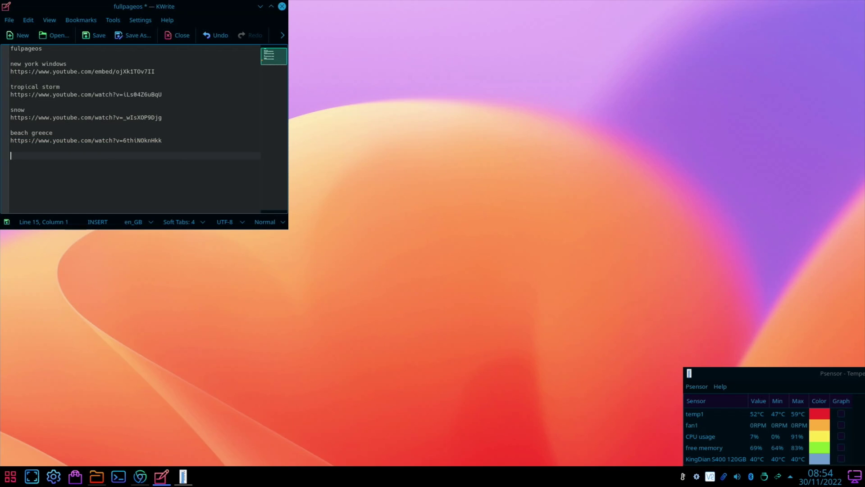
{"action": "key", "text": "Return"}
{"action": "right_click", "coordinate": [81, 164]}
{"action": "left_click", "coordinate": [97, 190]}
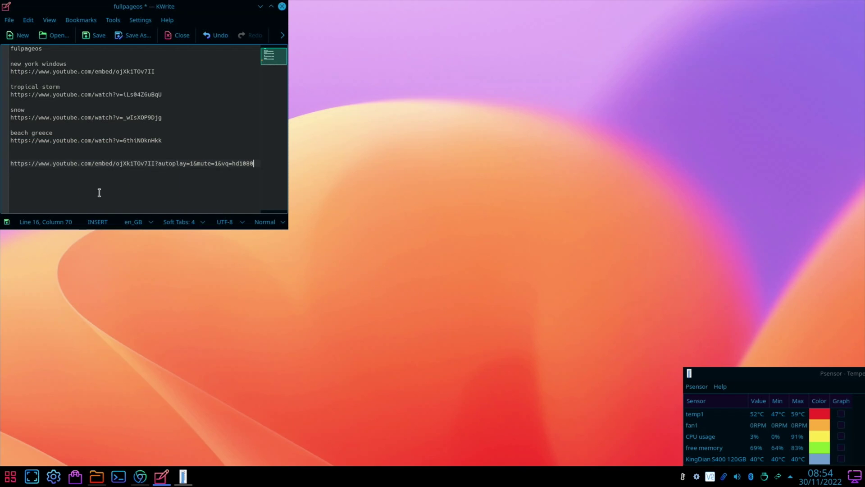
{"action": "left_click", "coordinate": [3, 22]}
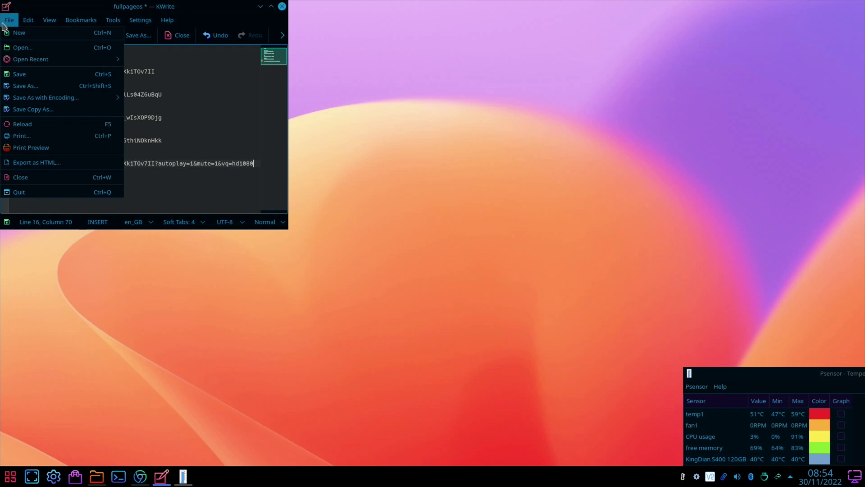
{"action": "left_click", "coordinate": [27, 74]}
{"action": "left_click", "coordinate": [282, 7]}
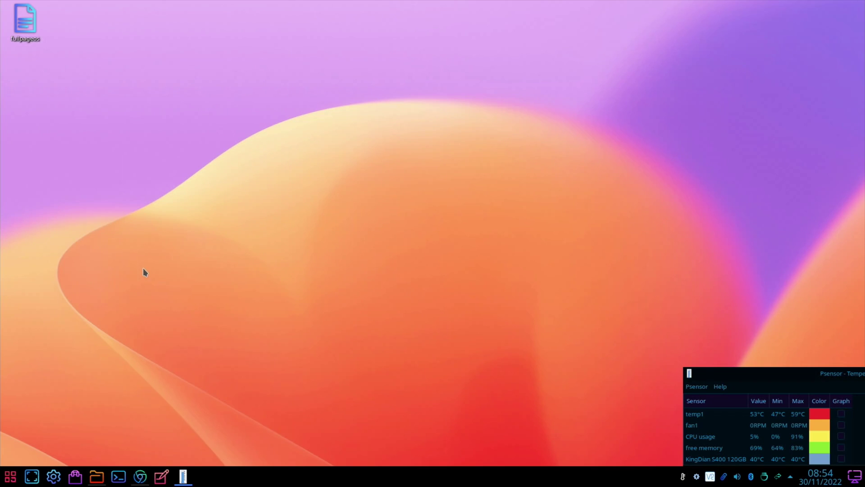
Step: Shut down the computer so the SD card can boot FullPageOS on the Raspberry Pi
{"action": "left_click", "coordinate": [10, 476]}
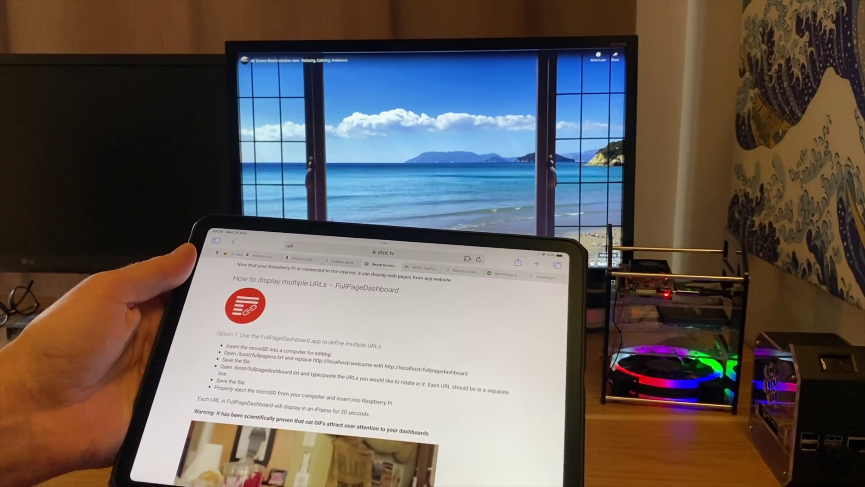
{"action": "scroll", "coordinate": [342, 351], "scroll_direction": "down", "scroll_amount": 3}
{"action": "scroll", "coordinate": [315, 361], "scroll_direction": "down", "scroll_amount": 3}
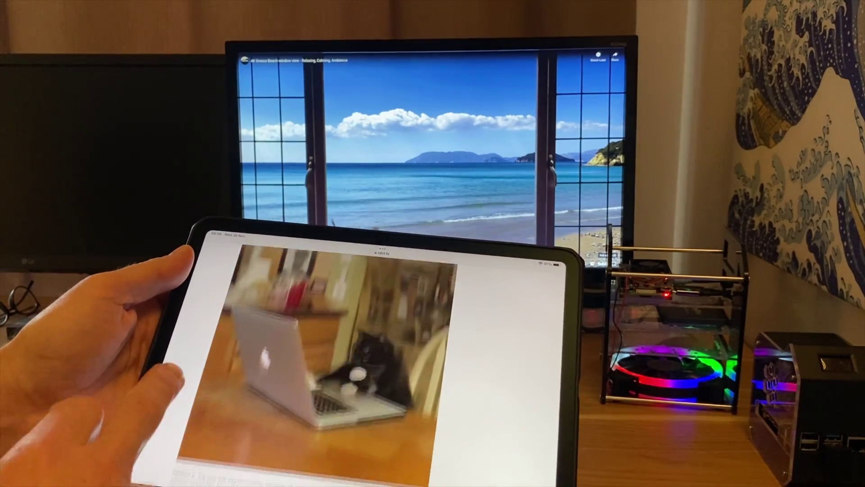
{"action": "scroll", "coordinate": [316, 360], "scroll_direction": "up", "scroll_amount": 5}
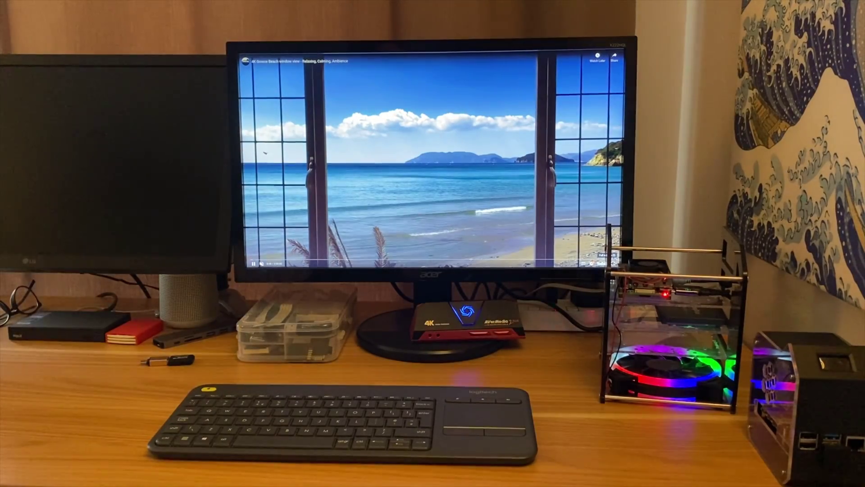